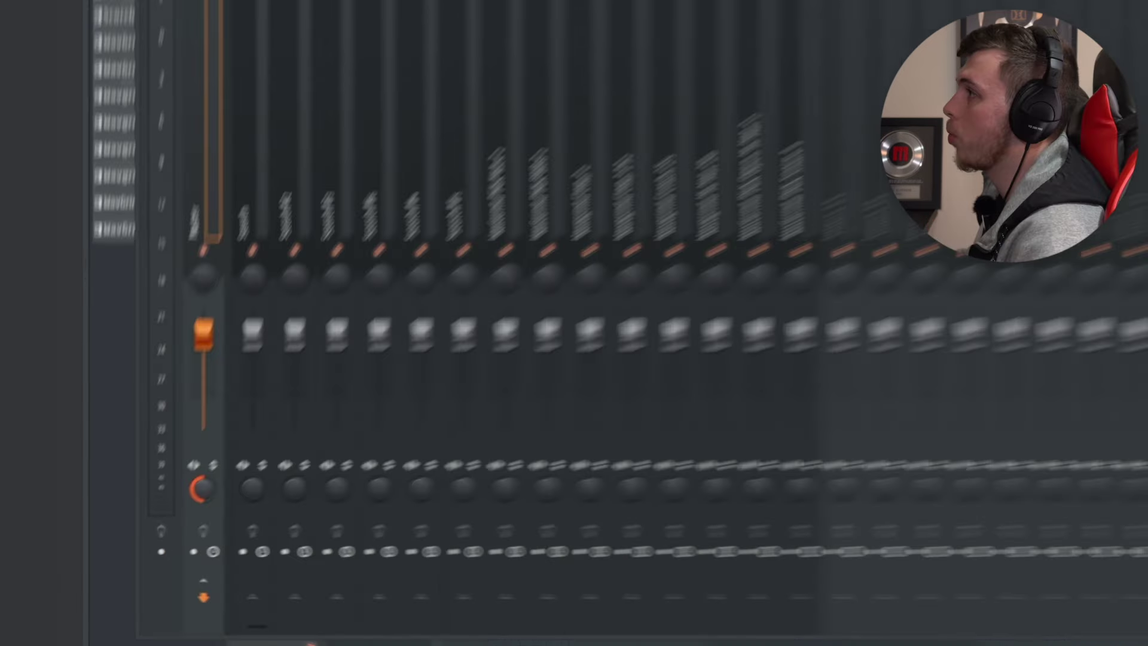
Adjust the Scorch channel's stereo separation and pull its fader down to about -9.
{"action": "left_click_drag", "start_coordinate": [230, 500], "coordinate": [231, 490]}
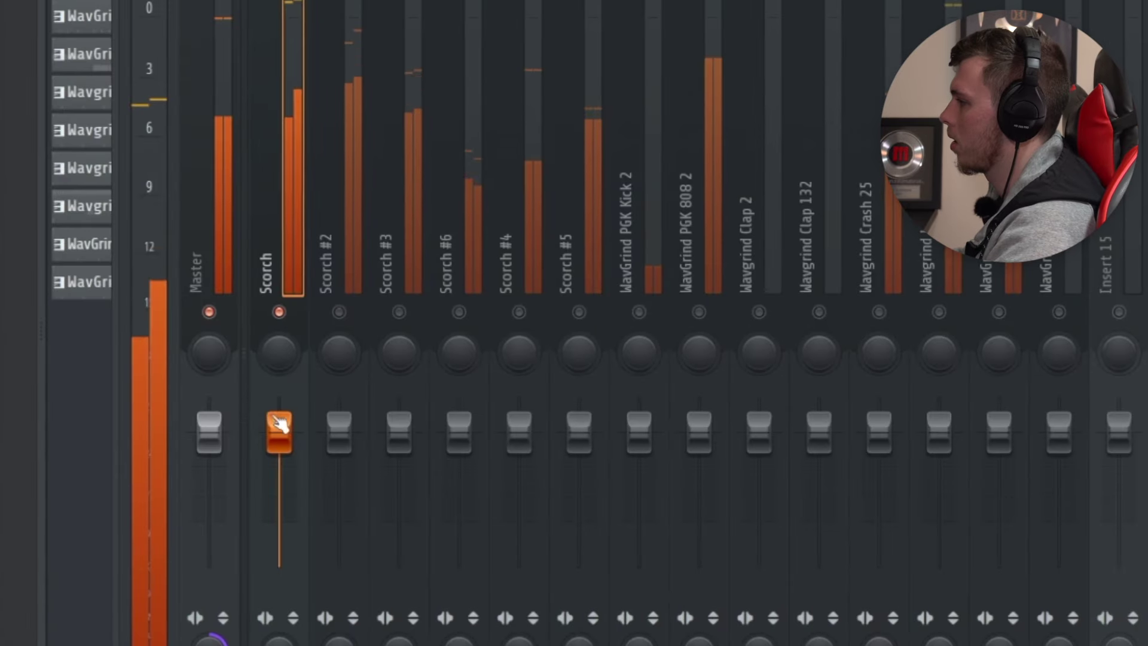
{"action": "left_click_drag", "start_coordinate": [303, 143], "coordinate": [304, 206]}
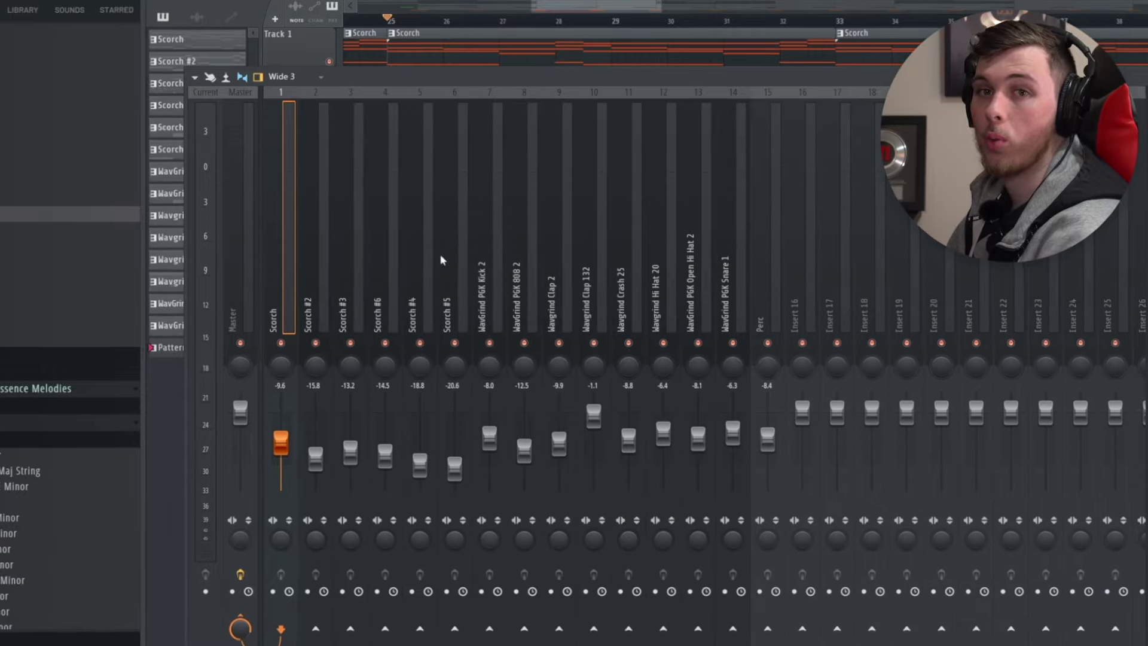
Close the Mixer to return to the Playlist arrangement.
{"action": "left_click", "coordinate": [518, 59]}
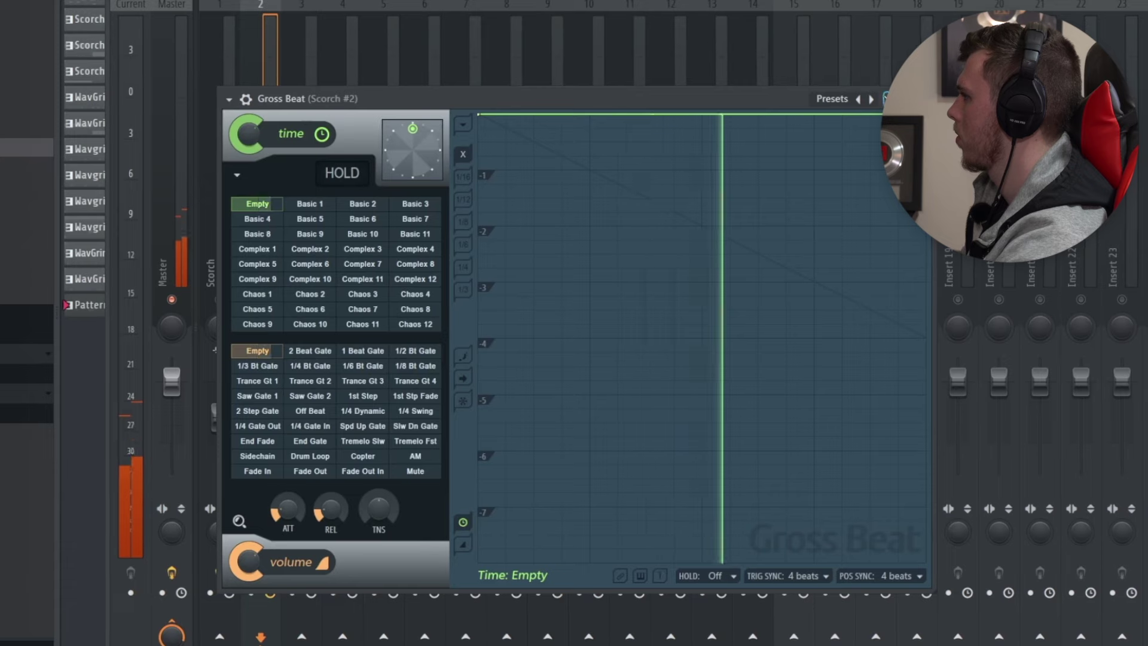
Apply Gross Beat's Sidechain volume pattern to Scorch #2, raising its dips for a lighter pump.
{"action": "left_click", "coordinate": [871, 99]}
{"action": "left_click", "coordinate": [871, 98]}
{"action": "left_click", "coordinate": [251, 456]}
{"action": "left_click_drag", "start_coordinate": [473, 537], "coordinate": [451, 302]}
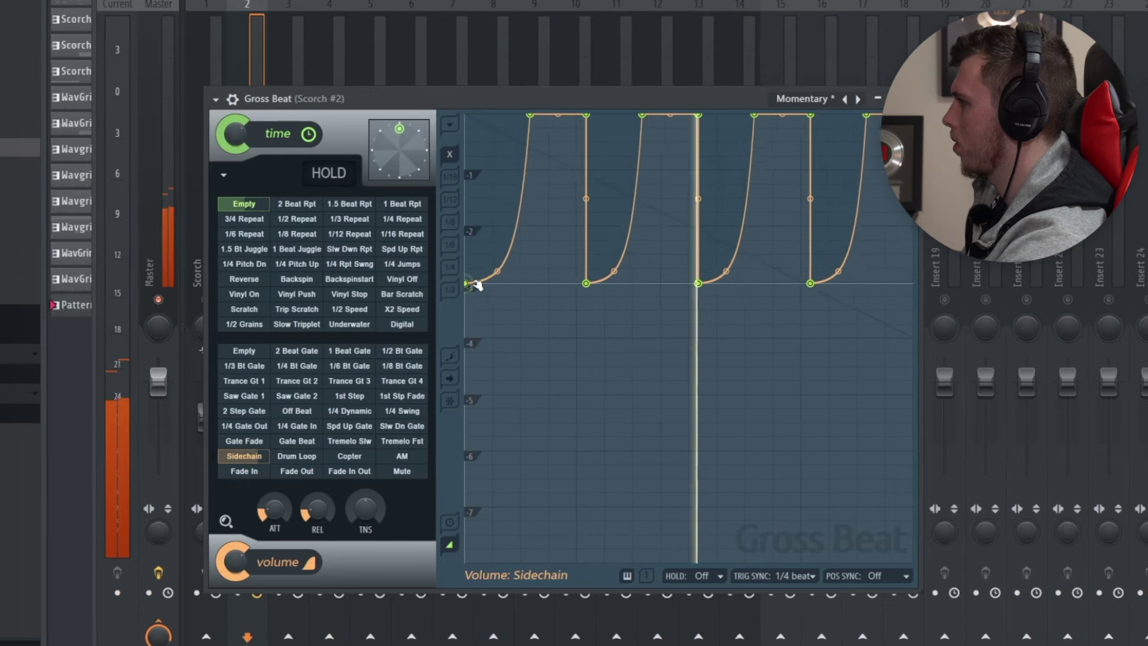
{"action": "left_click_drag", "start_coordinate": [467, 285], "coordinate": [459, 272]}
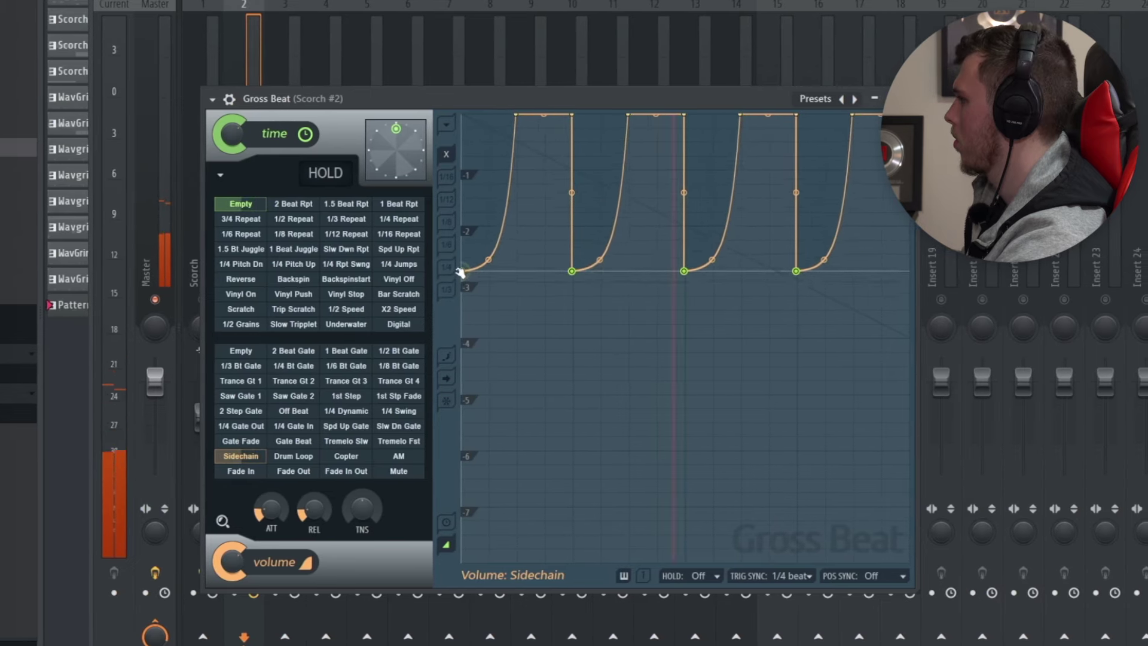
{"action": "left_click", "coordinate": [263, 425]}
{"action": "left_click", "coordinate": [239, 455]}
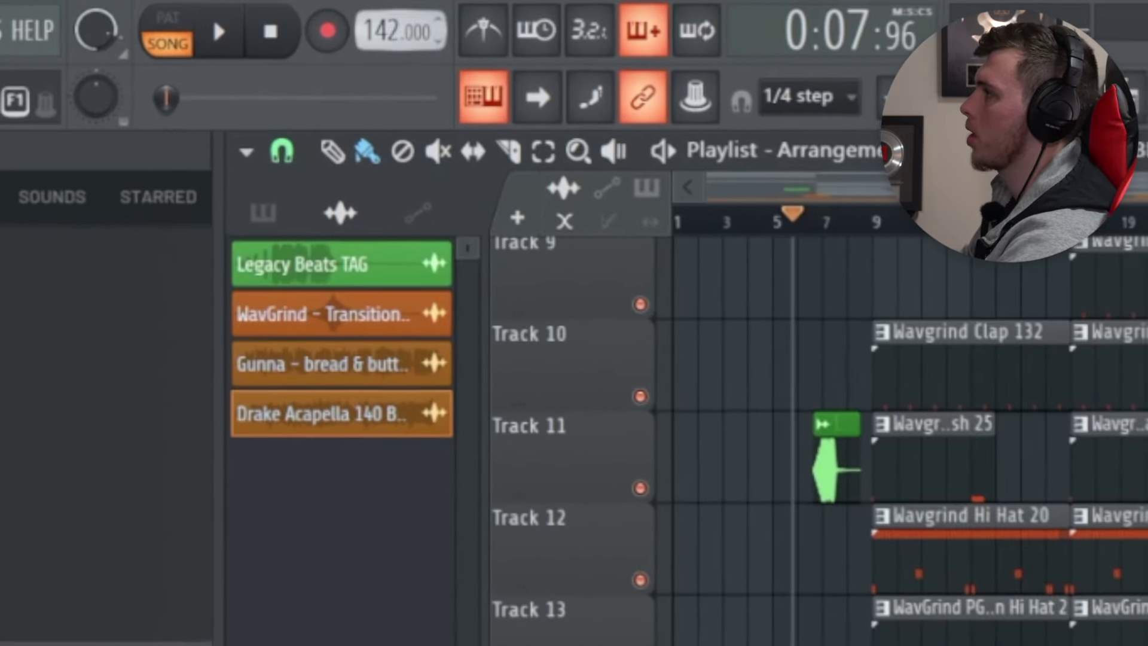
{"action": "scroll", "coordinate": [399, 30], "scroll_direction": "down", "scroll_amount": 2}
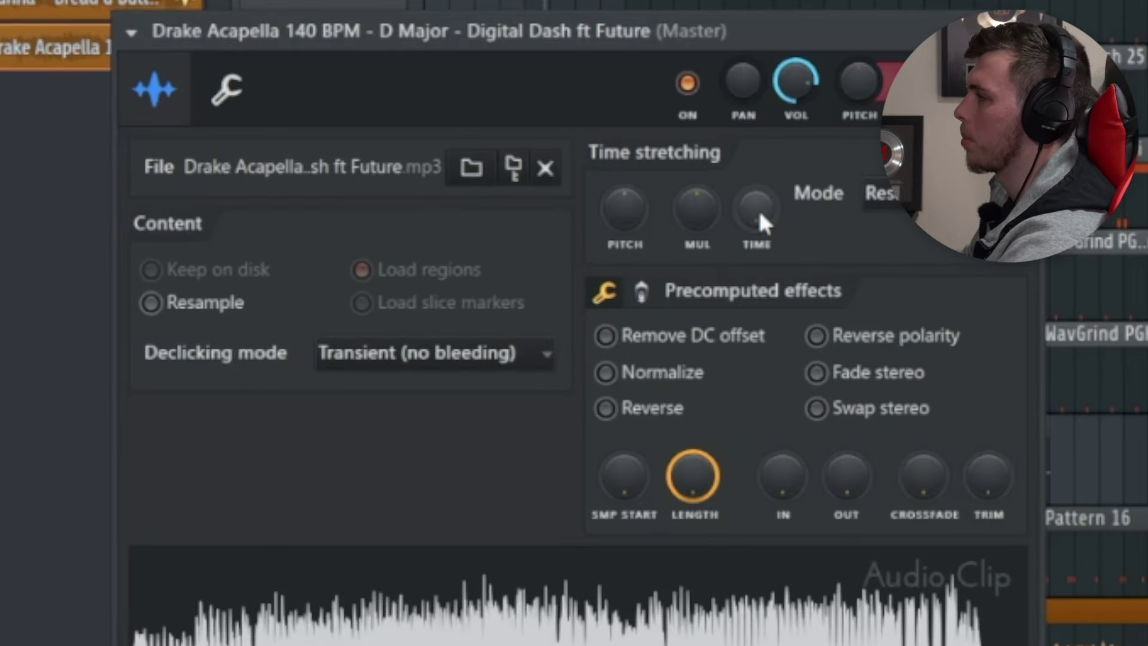
Lock the acapella's stretch to project tempo in Auto mode, then set 145 BPM and restretch.
{"action": "right_click", "coordinate": [757, 209]}
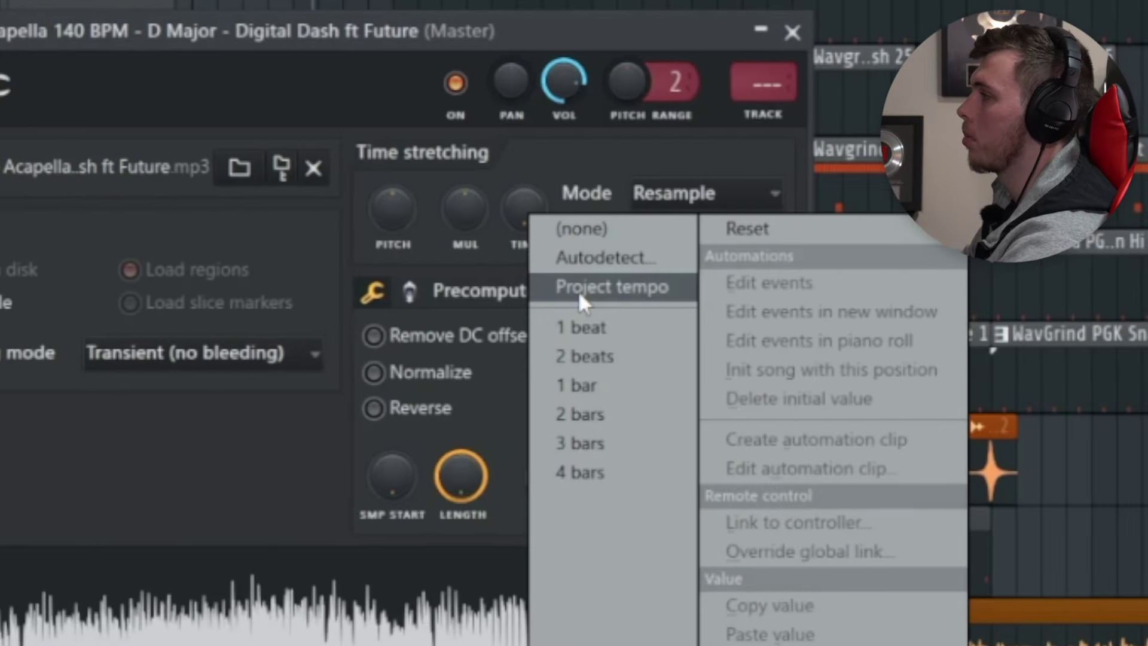
{"action": "left_click", "coordinate": [843, 286]}
{"action": "left_click", "coordinate": [684, 197]}
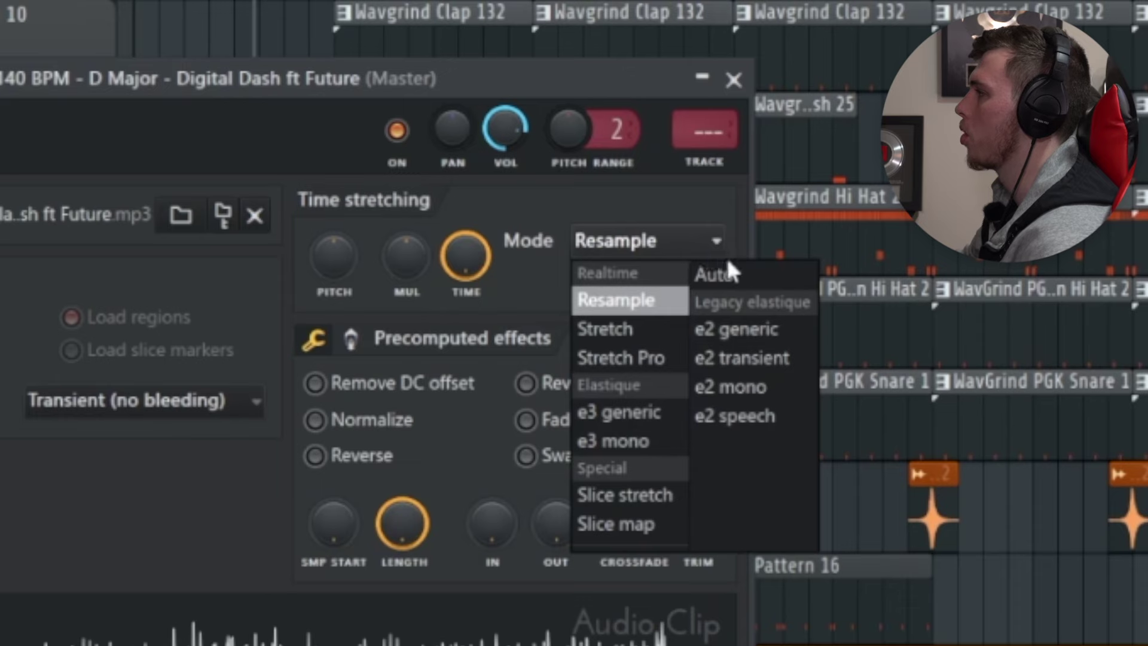
{"action": "left_click", "coordinate": [717, 274]}
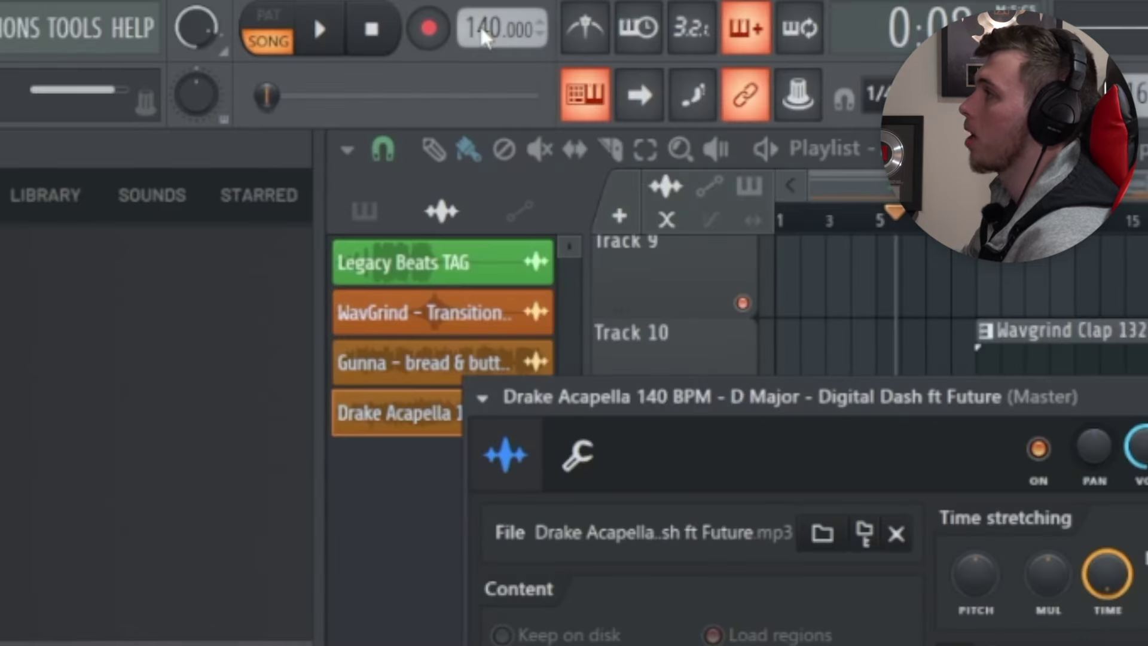
{"action": "left_click_drag", "start_coordinate": [484, 37], "coordinate": [484, 27]}
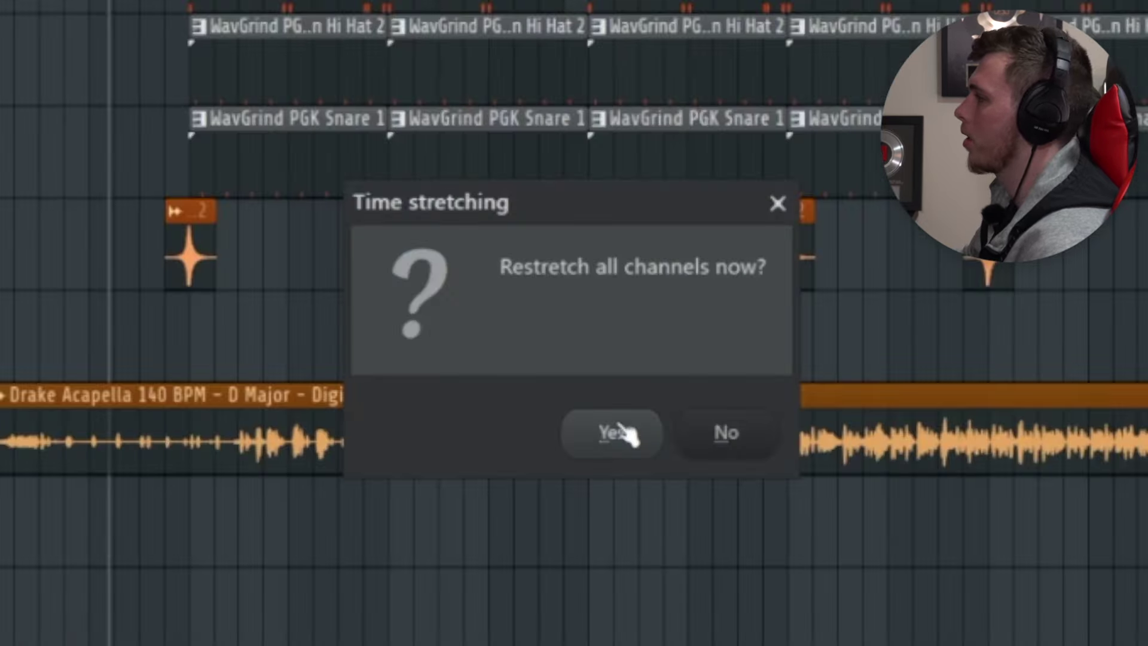
{"action": "left_click", "coordinate": [622, 434]}
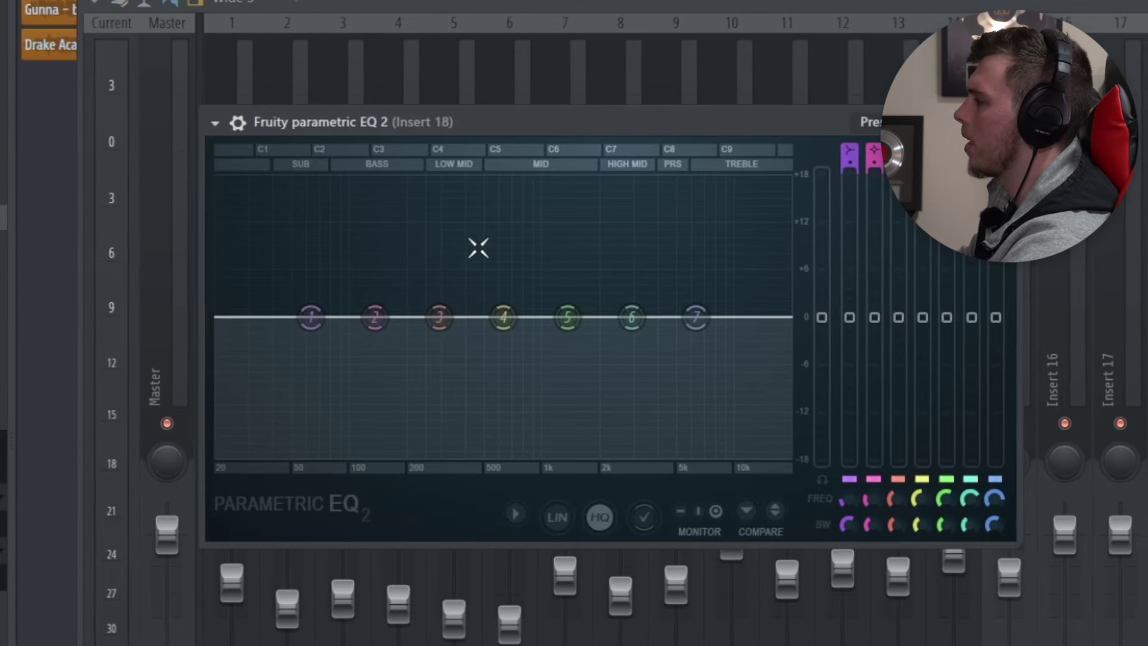
During playback, set the master EQ's high cut to about 5 kHz and low cut to about 100 Hz.
{"action": "key", "text": "space"}
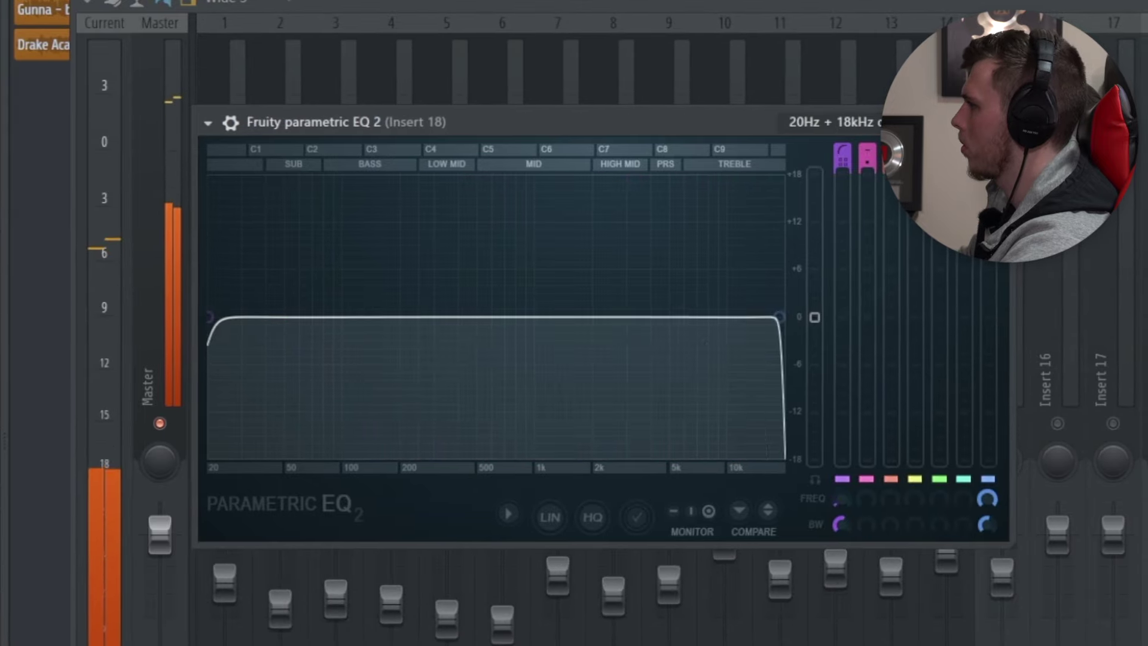
{"action": "left_click_drag", "start_coordinate": [779, 316], "coordinate": [692, 318]}
{"action": "left_click_drag", "start_coordinate": [209, 317], "coordinate": [402, 316]}
{"action": "key", "text": "space"}
{"action": "key", "text": "space"}
{"action": "key", "text": "space"}
{"action": "left_click", "coordinate": [983, 122]}
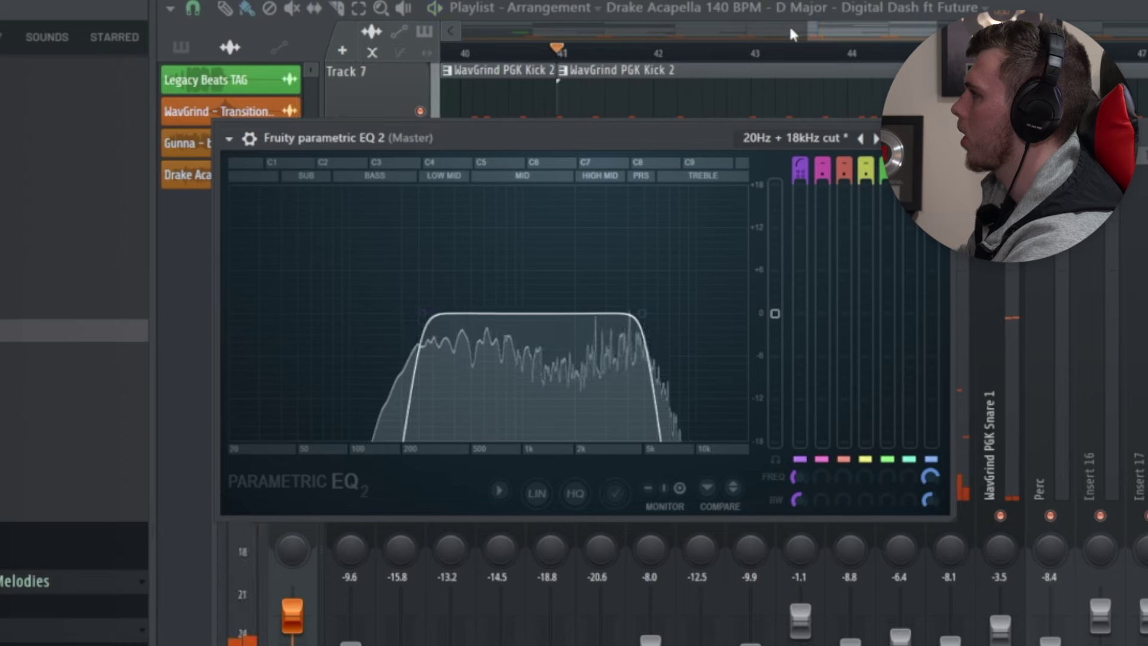
{"action": "left_click", "coordinate": [789, 30]}
Open the Scorch #2 melody clip in the piano roll and play it with the Mixer shown.
{"action": "scroll", "coordinate": [694, 257], "scroll_direction": "up", "scroll_amount": 6}
{"action": "left_click", "coordinate": [676, 147]}
{"action": "double_click", "coordinate": [676, 147]}
{"action": "key", "text": "space"}
{"action": "key", "text": "F9"}
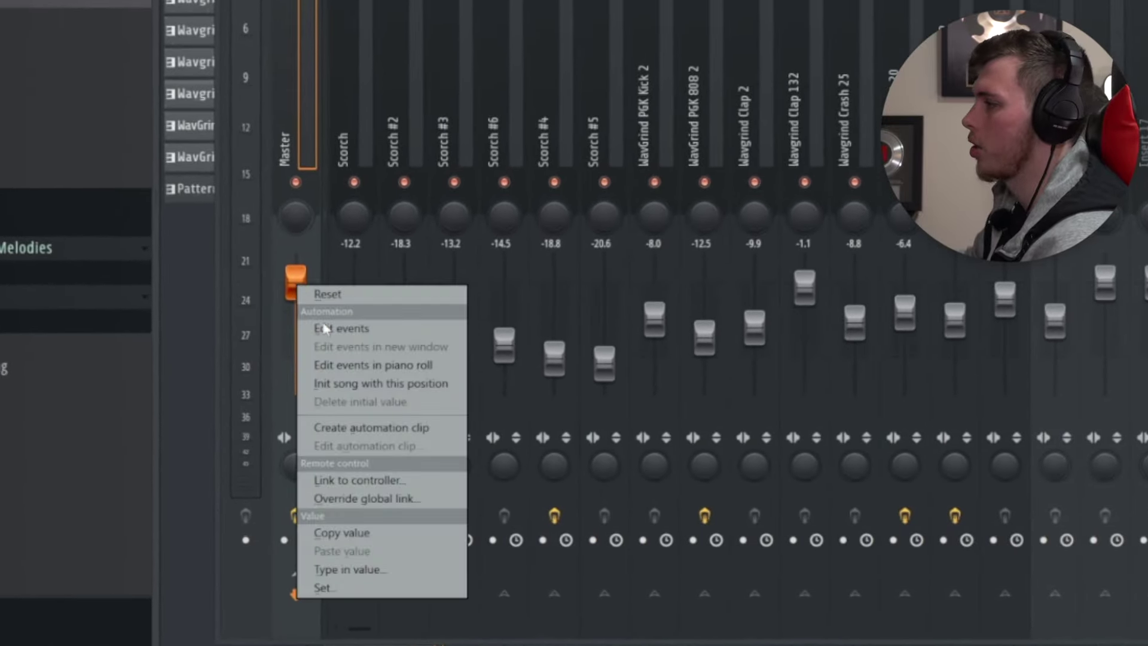
Create a Master volume automation clip and view it on Track 18 of the Playlist.
{"action": "left_click", "coordinate": [373, 428]}
{"action": "key", "text": "F9"}
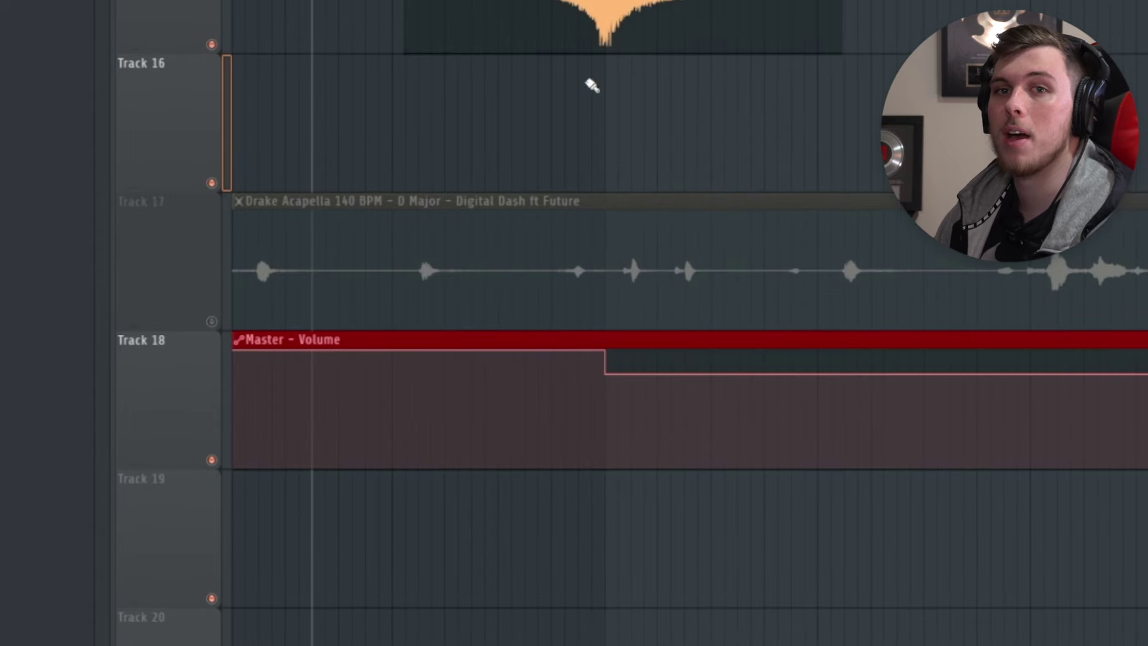
{"action": "scroll", "coordinate": [722, 389], "scroll_direction": "down", "scroll_amount": 5}
{"action": "scroll", "coordinate": [723, 389], "scroll_direction": "up", "scroll_amount": 7}
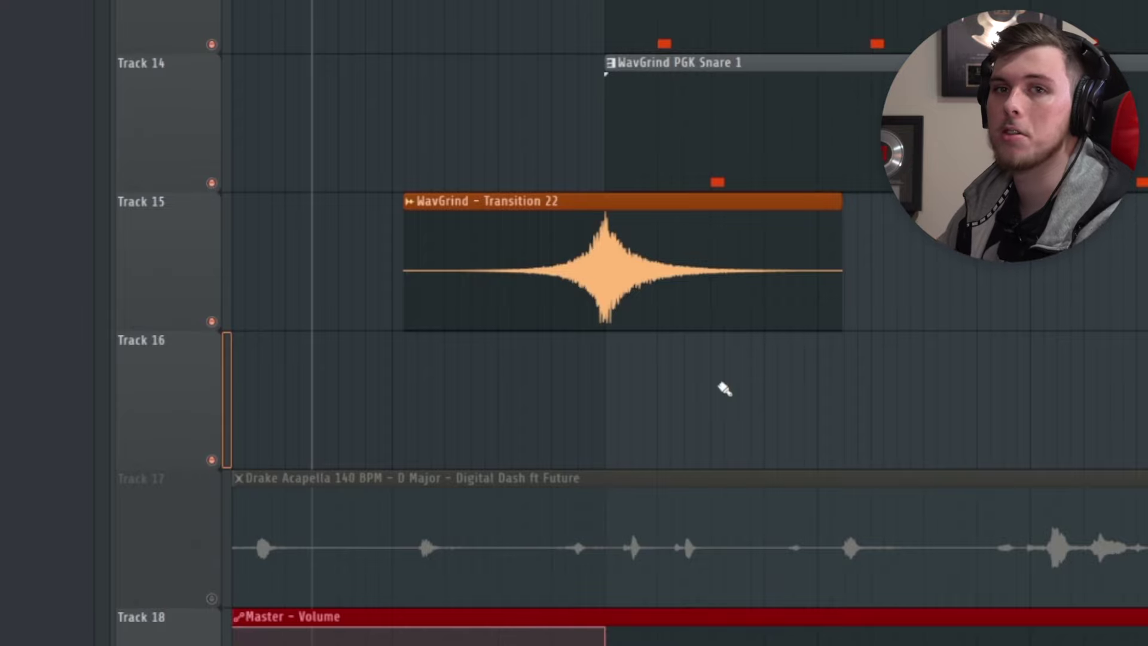